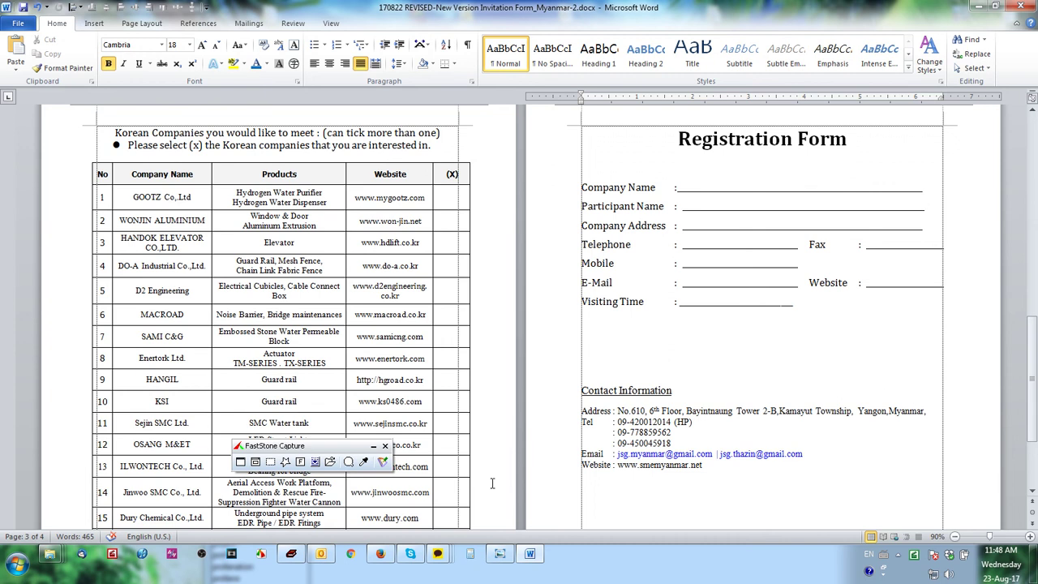
- Return to page 1, then select and deselect the Invitation title
click(385, 446)
click(854, 385)
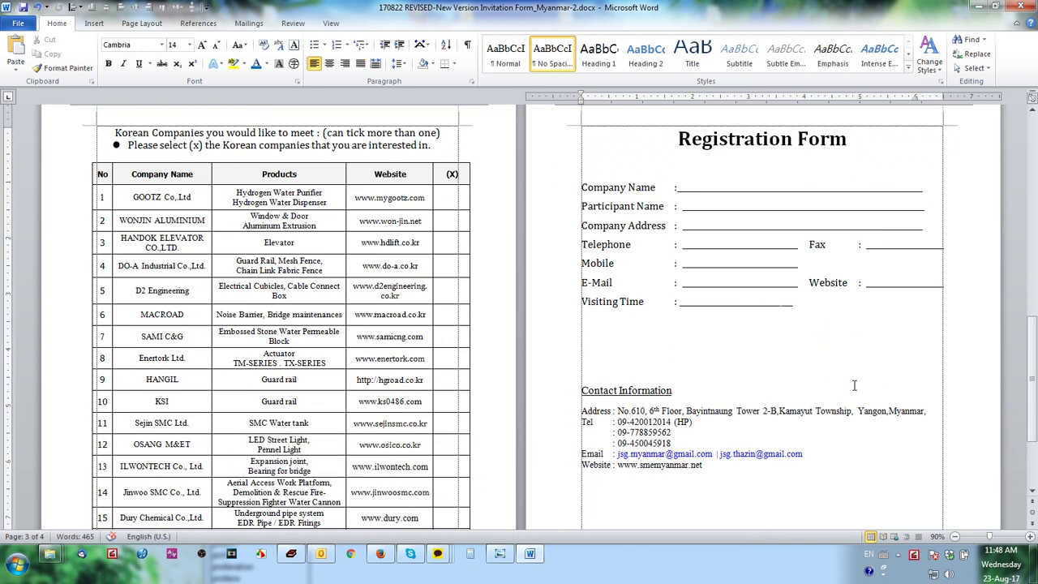
scroll(854, 385, up, 15)
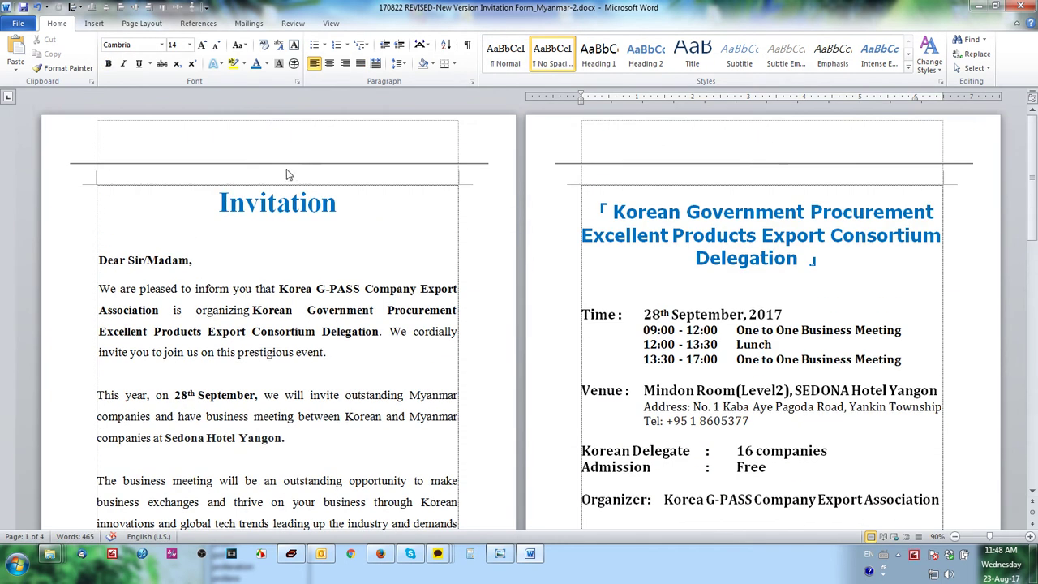
drag(235, 204, 357, 205)
click(551, 208)
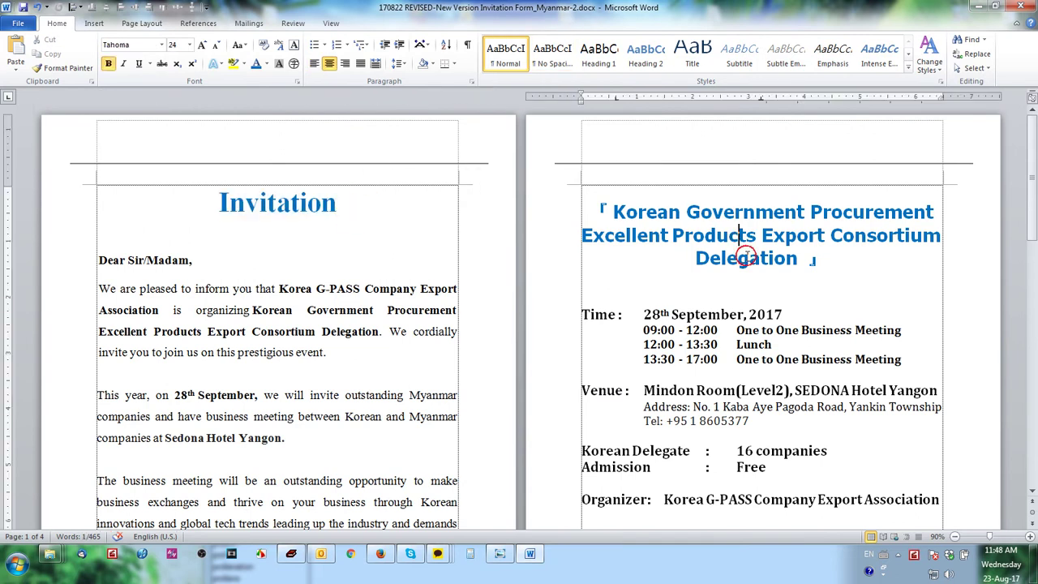
- Select the date '28th September' in the invitation letter body
scroll(753, 266, down, 1)
scroll(753, 266, down, 1)
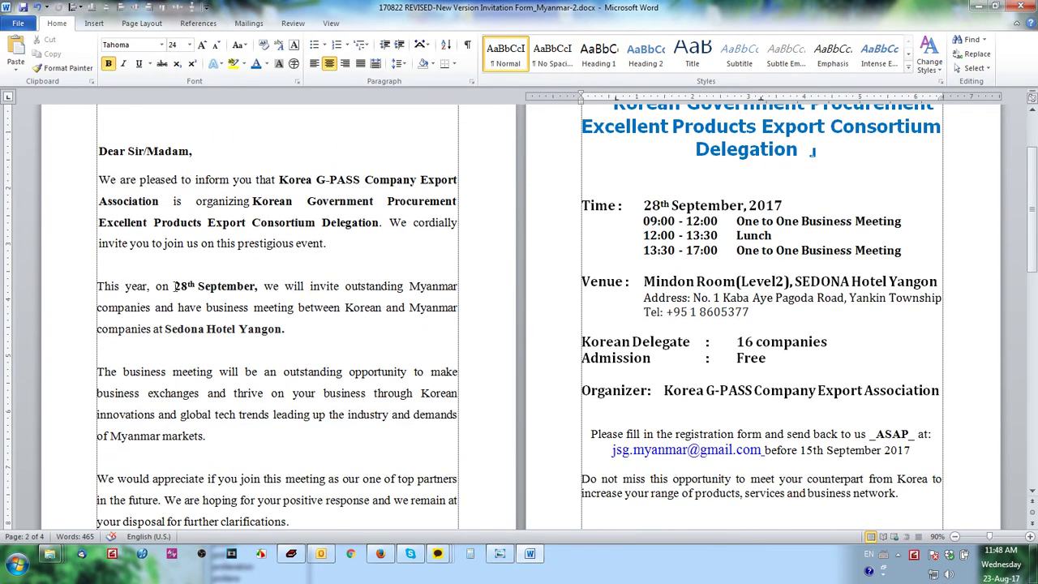
drag(175, 285, 255, 285)
scroll(764, 326, down, 2)
scroll(758, 355, down, 2)
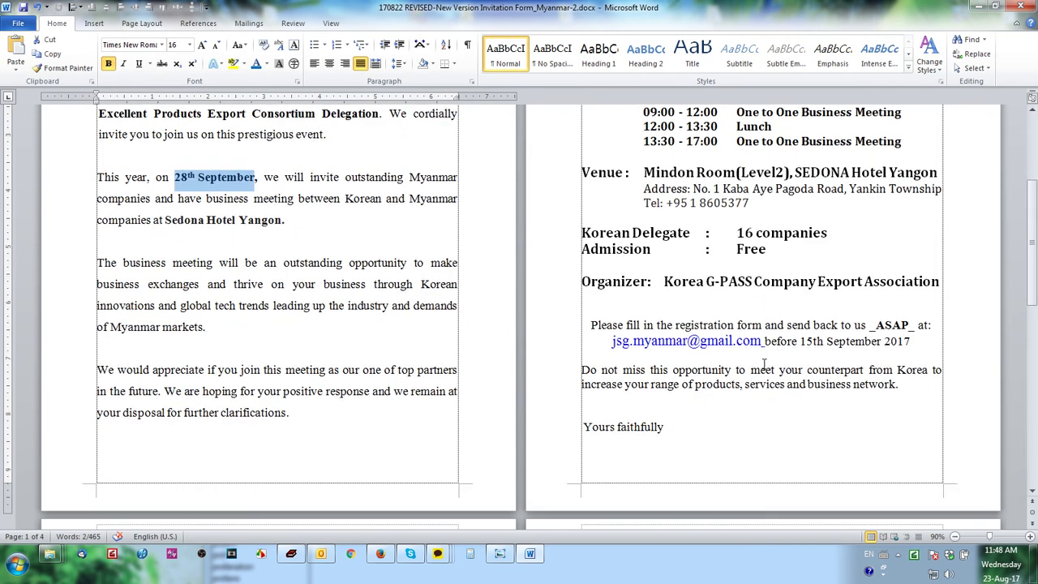
- Replace the underlined space after the e-mail link and bold '15th September 2017'
drag(922, 349, 765, 342)
click(764, 340)
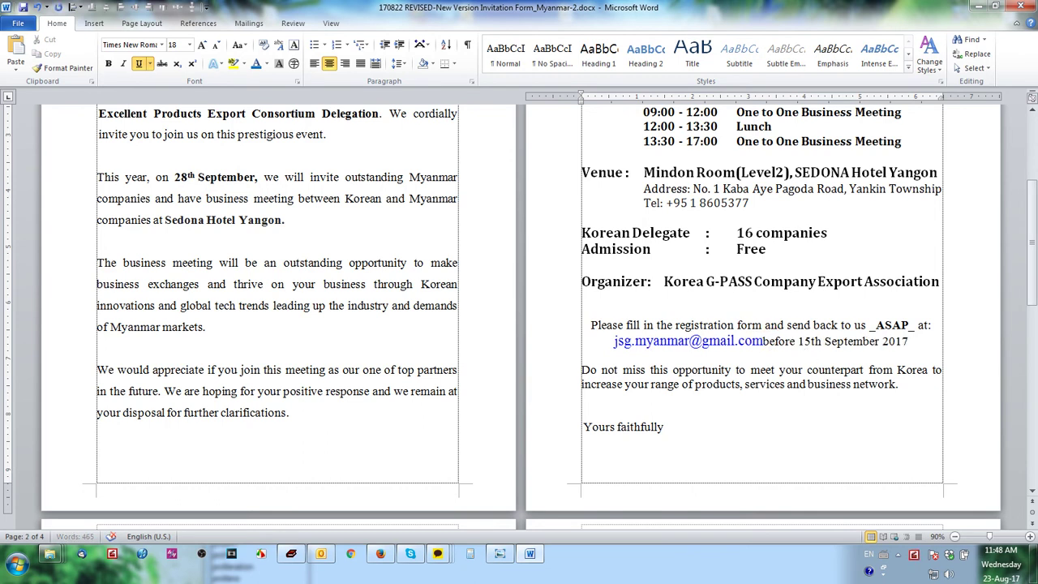
key(shift+Left)
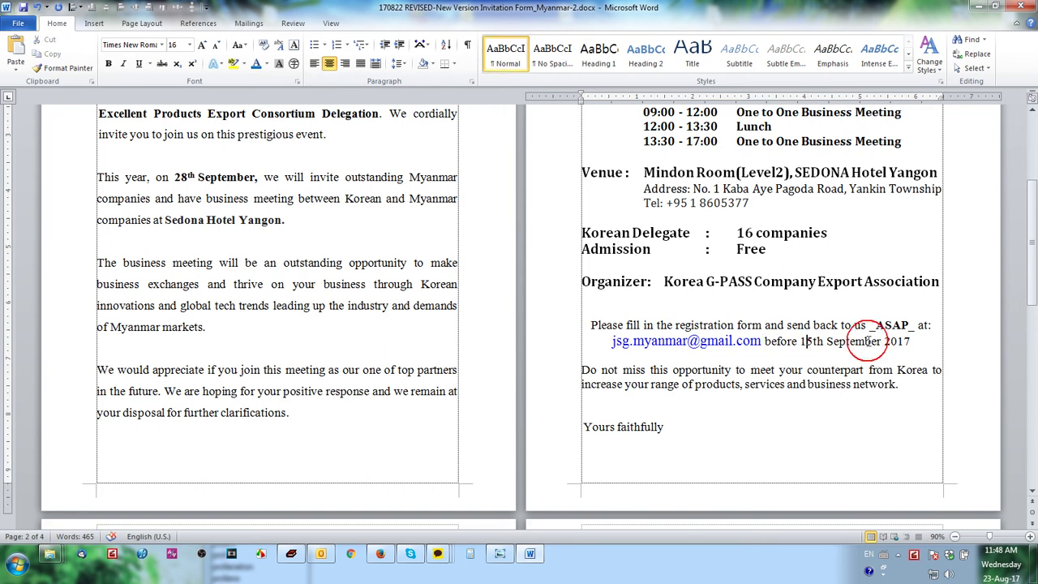
drag(912, 341, 819, 341)
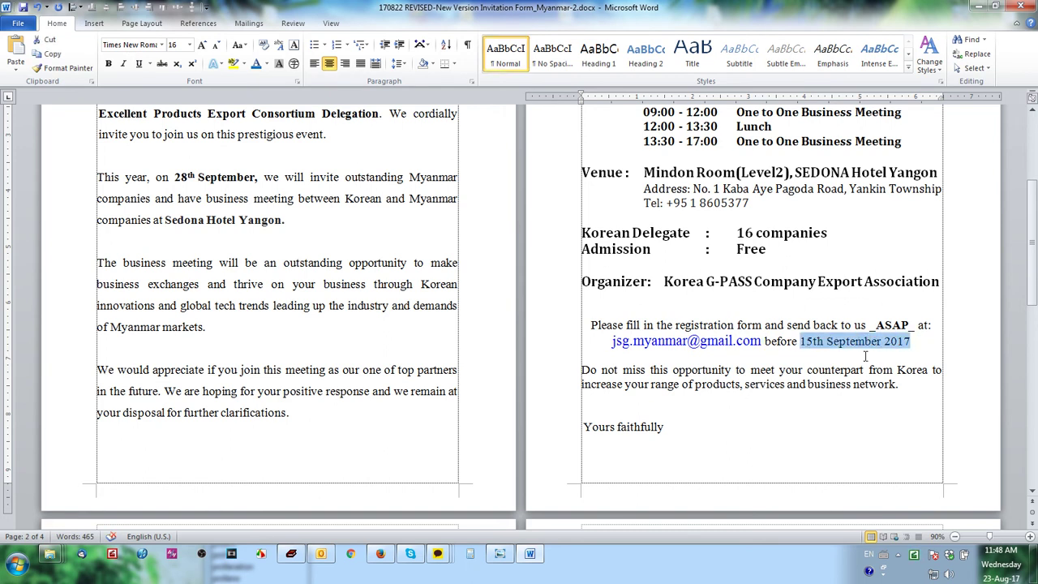
key(ctrl+b)
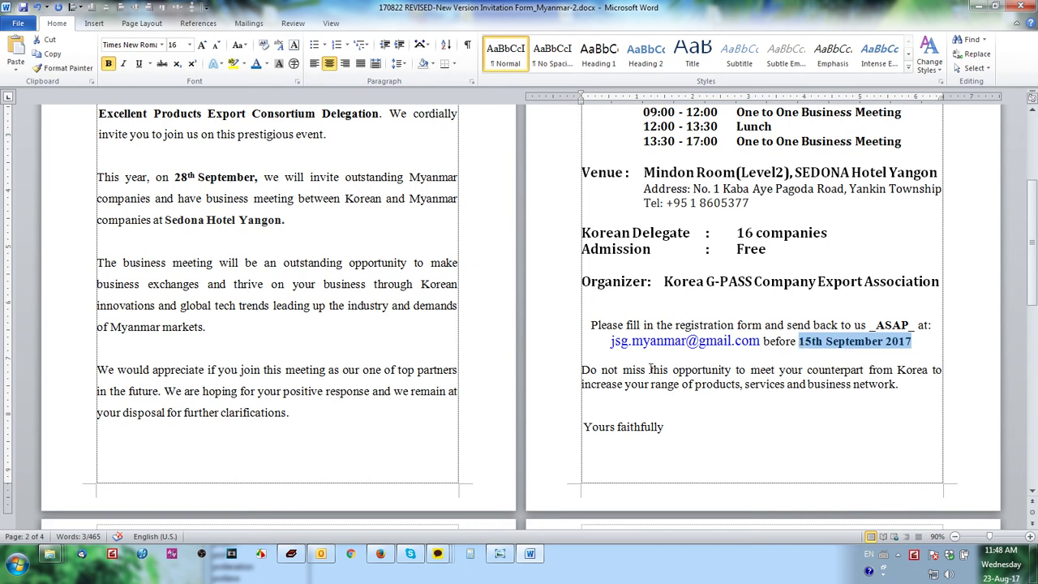
- Shrink the company table from its bottom-right corner to fit the page width
scroll(646, 375, down, 5)
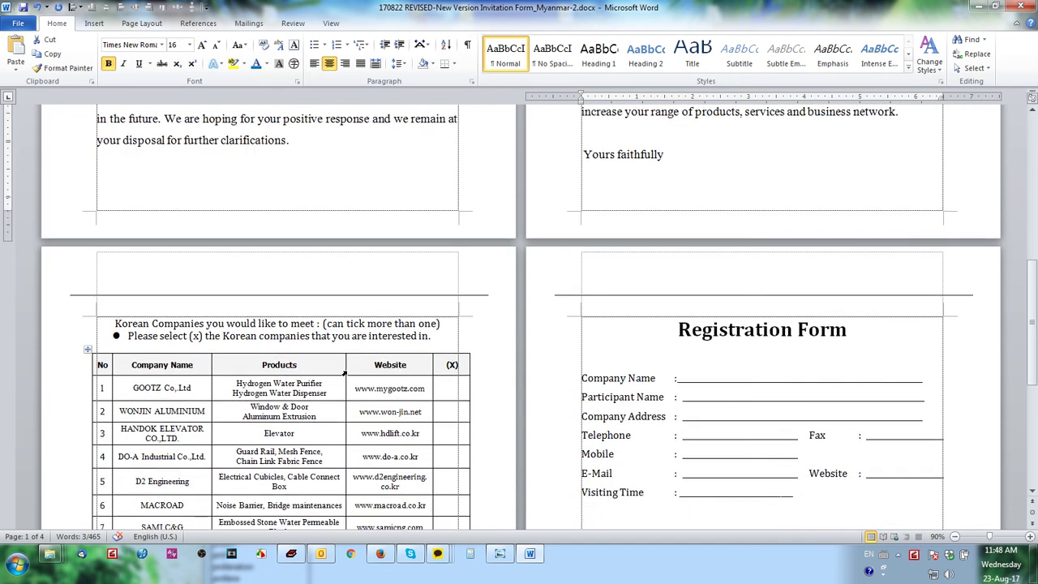
scroll(369, 378, down, 3)
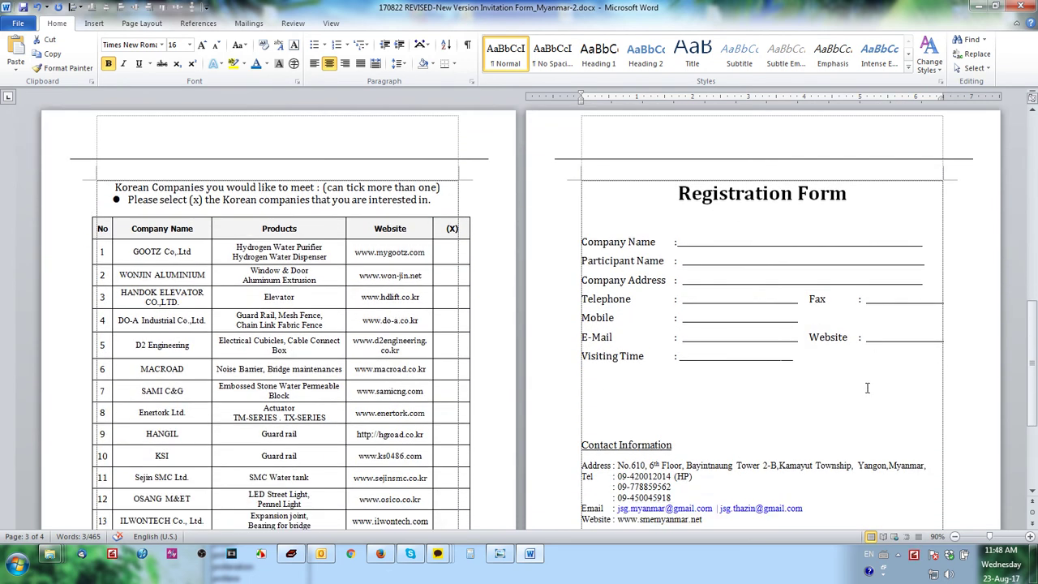
scroll(778, 393, down, 3)
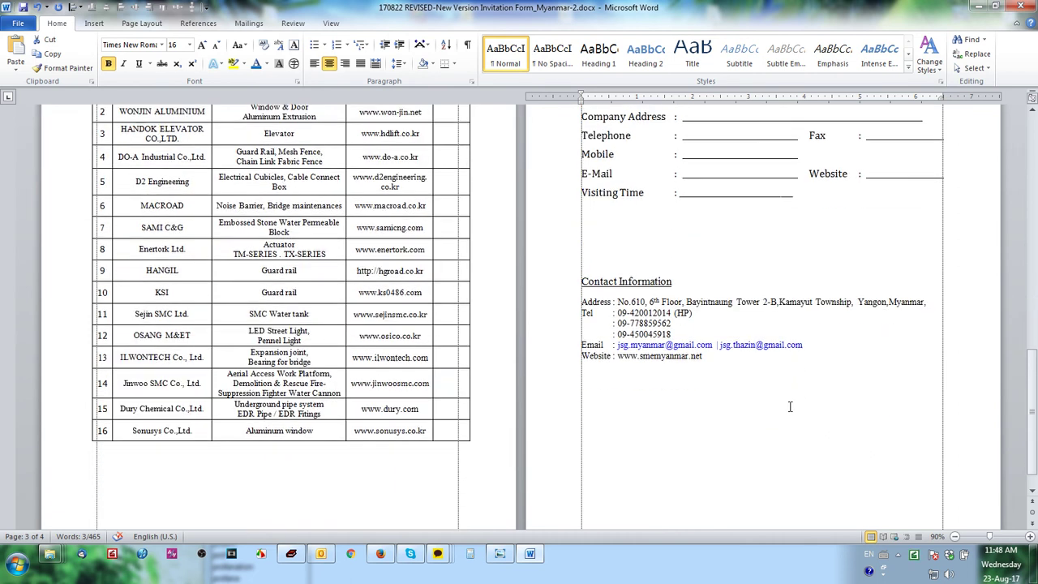
drag(468, 443, 459, 466)
scroll(460, 454, down, 2)
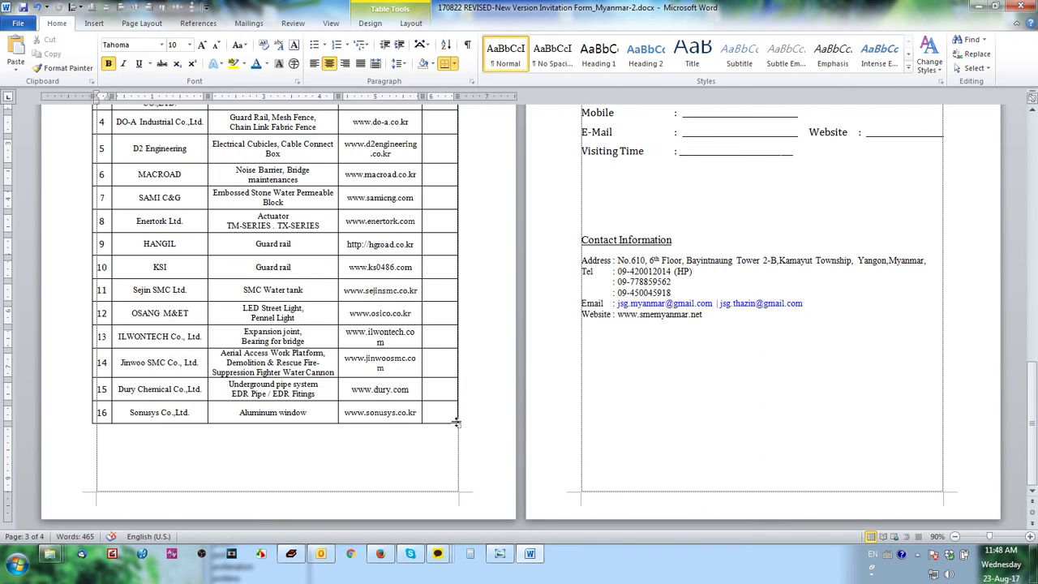
scroll(462, 431, up, 4)
scroll(468, 432, down, 4)
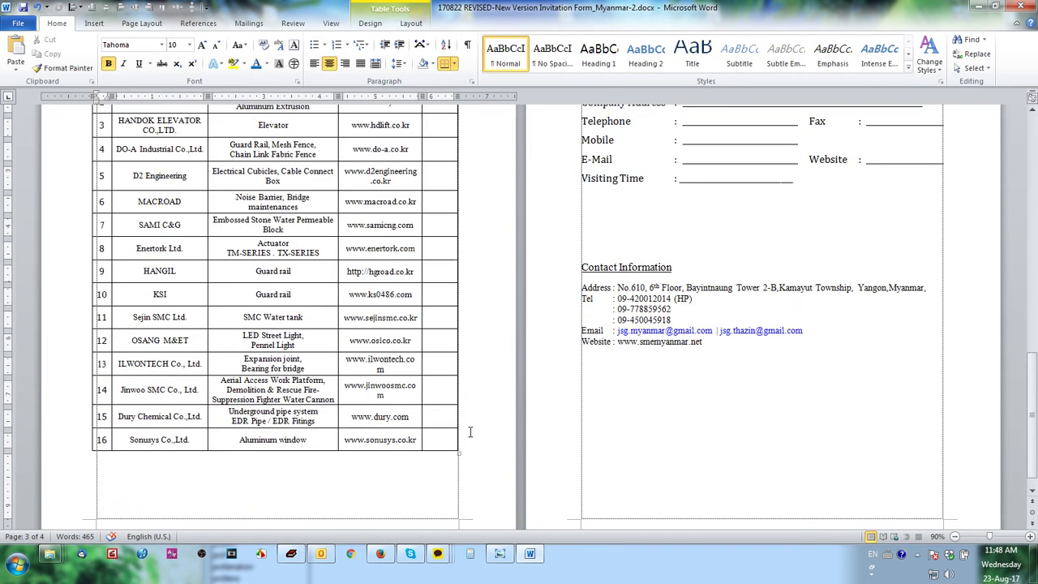
drag(458, 454, 458, 474)
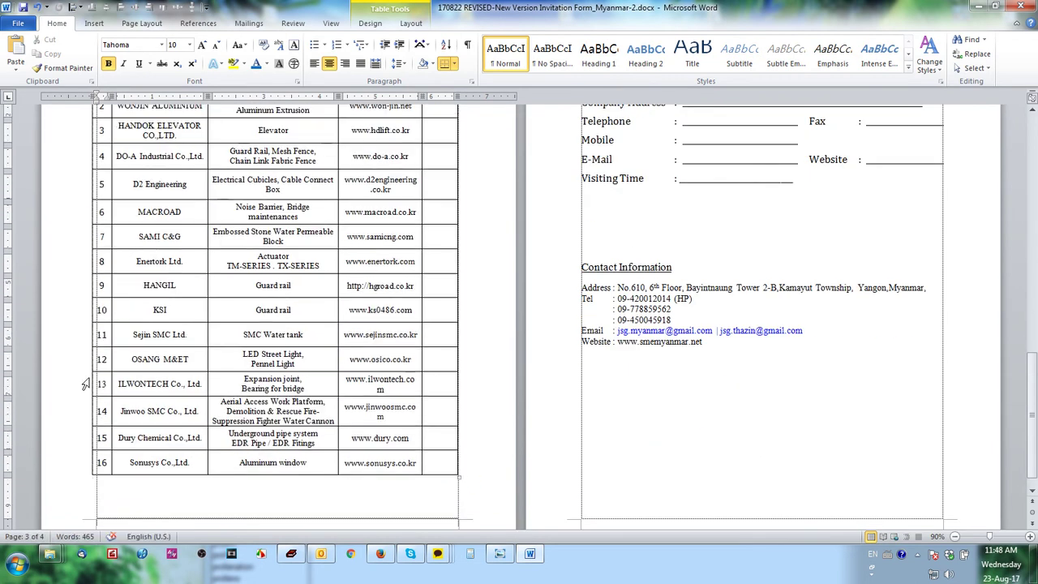
- Move the table's left edge inward and widen the No column so numbers fit
drag(95, 384, 100, 384)
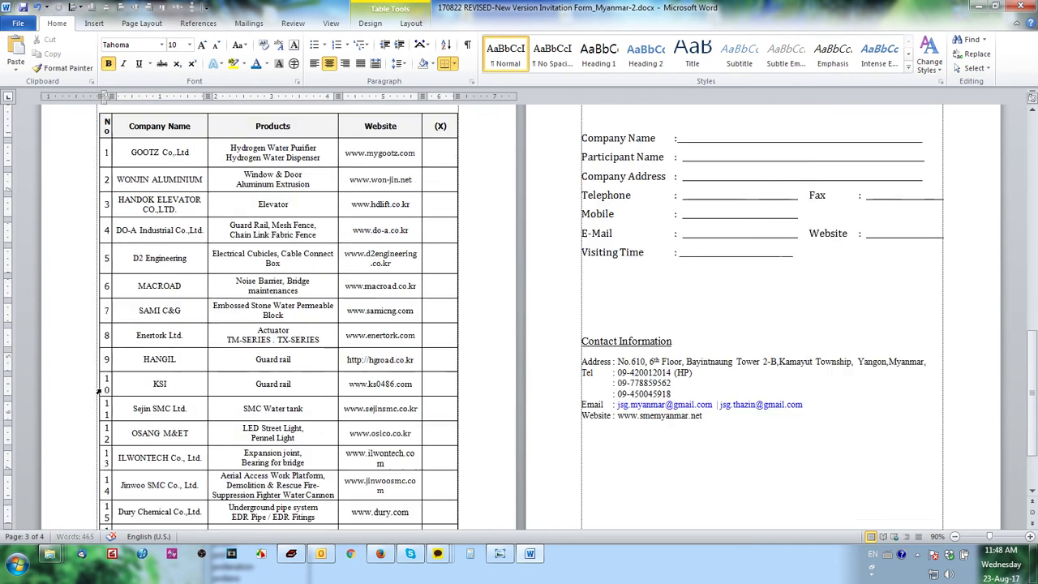
drag(114, 284, 121, 322)
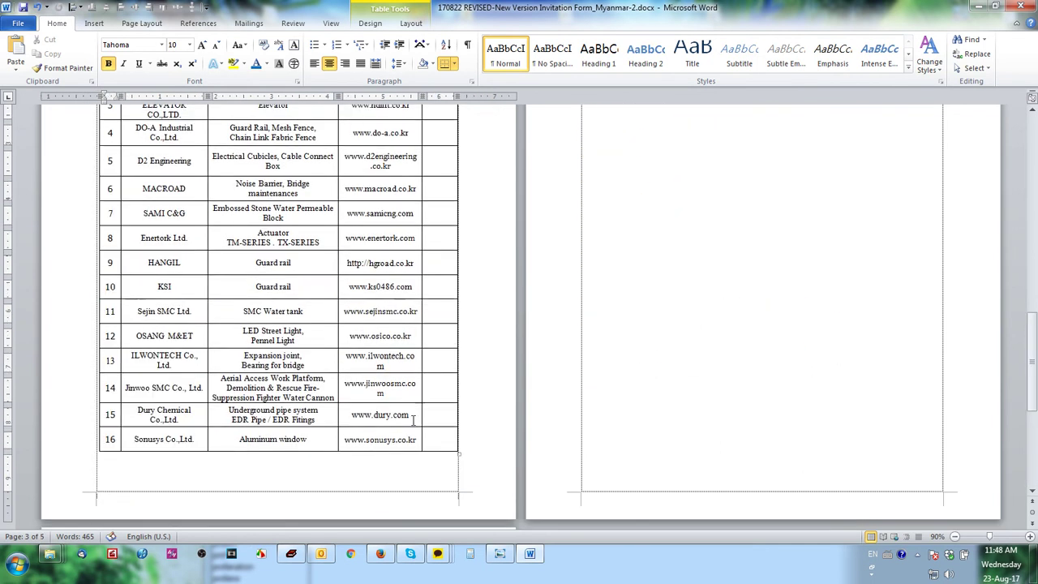
scroll(417, 426, up, 10)
scroll(428, 410, down, 15)
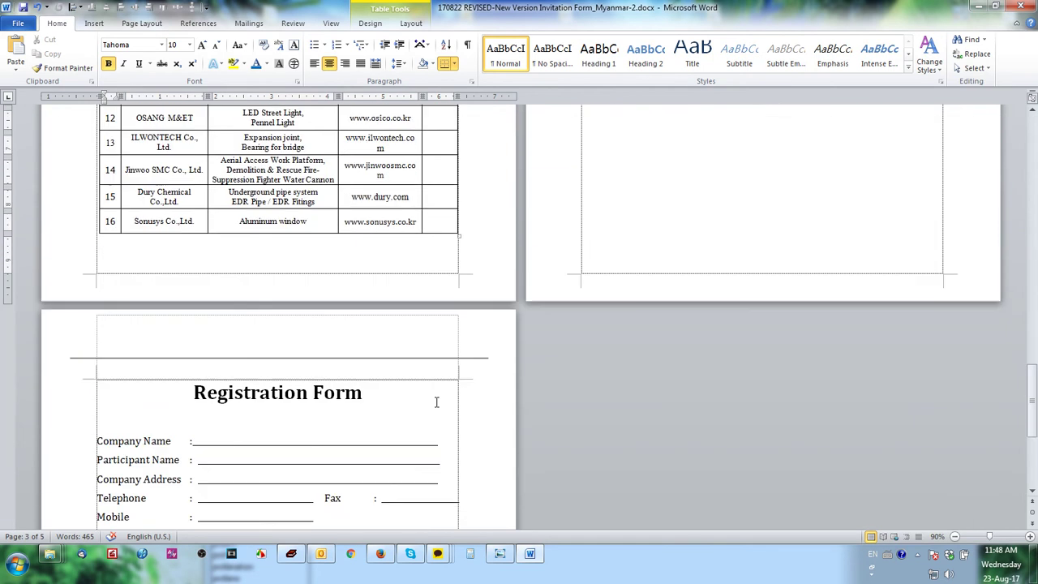
scroll(437, 402, up, 3)
- Widen the Company Name and Website columns so company names fit on one line
drag(459, 343, 459, 330)
scroll(471, 366, up, 10)
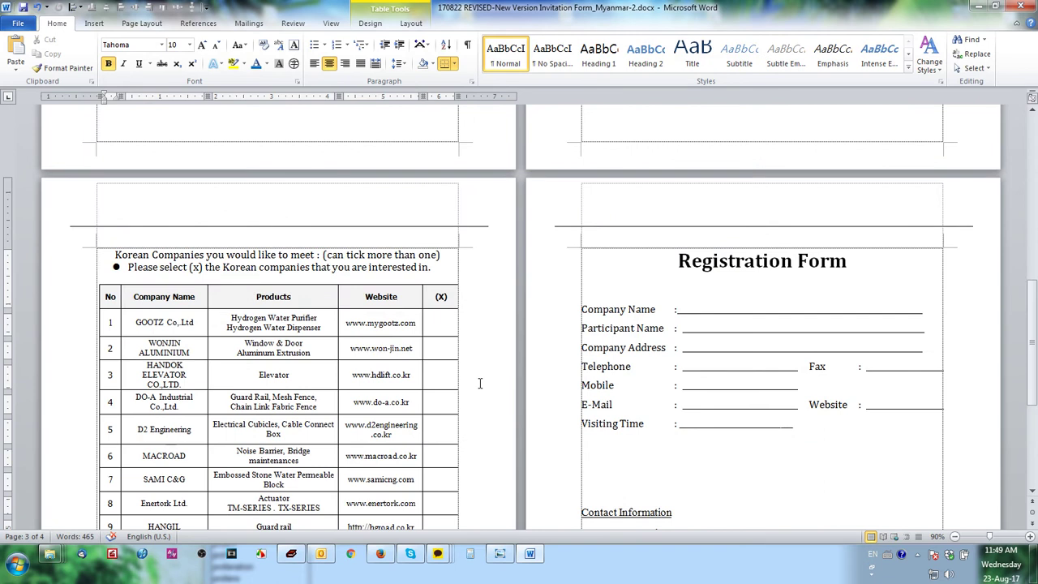
scroll(481, 383, down, 3)
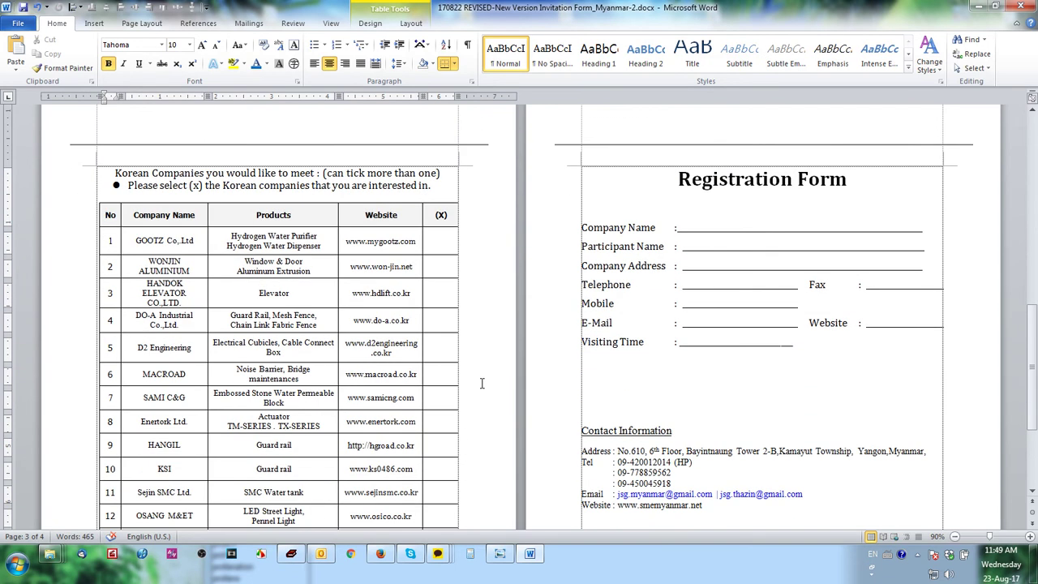
drag(207, 285, 221, 287)
scroll(314, 323, down, 2)
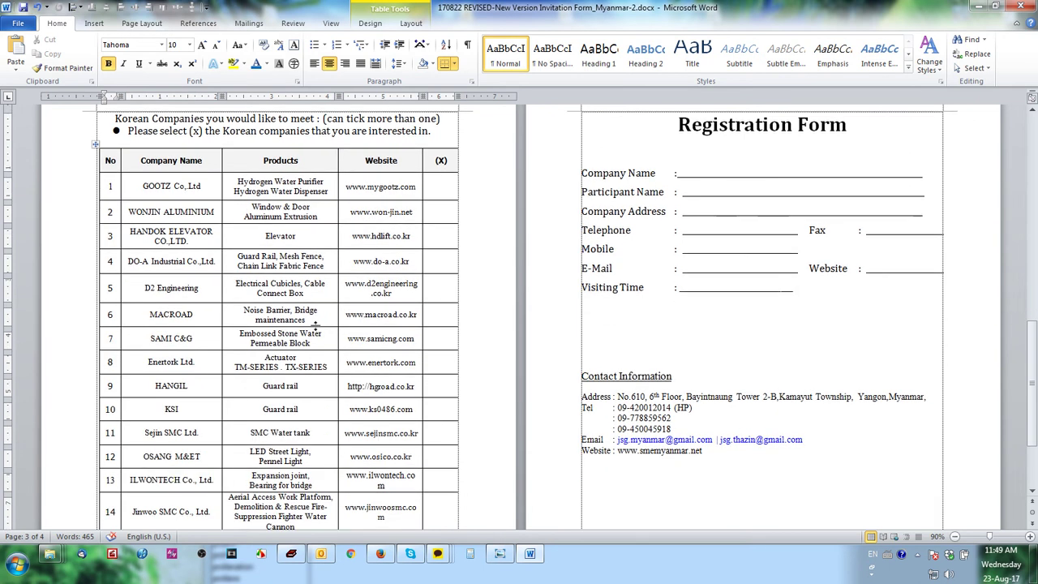
drag(422, 225, 429, 224)
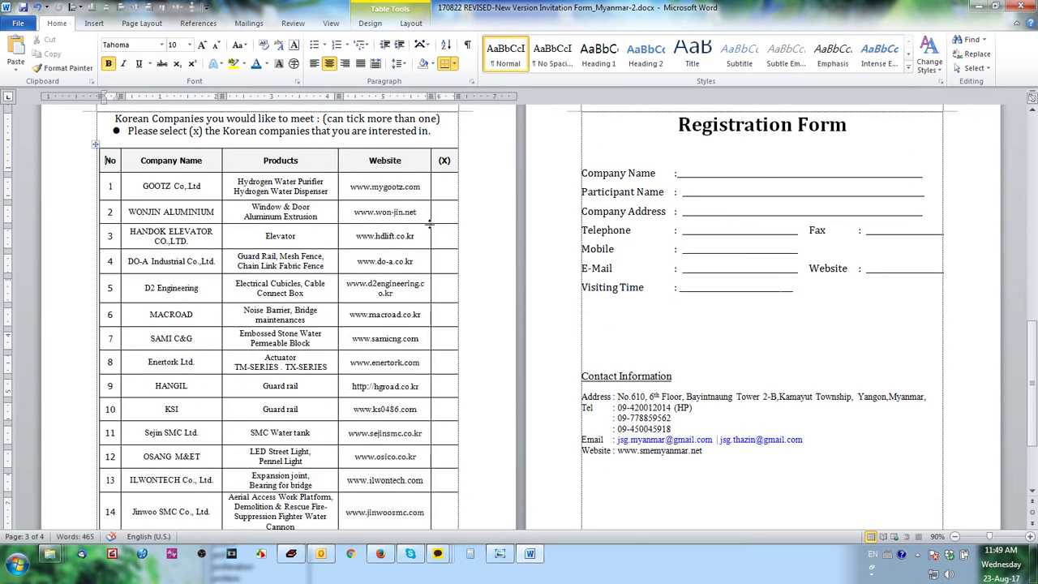
drag(337, 216, 341, 219)
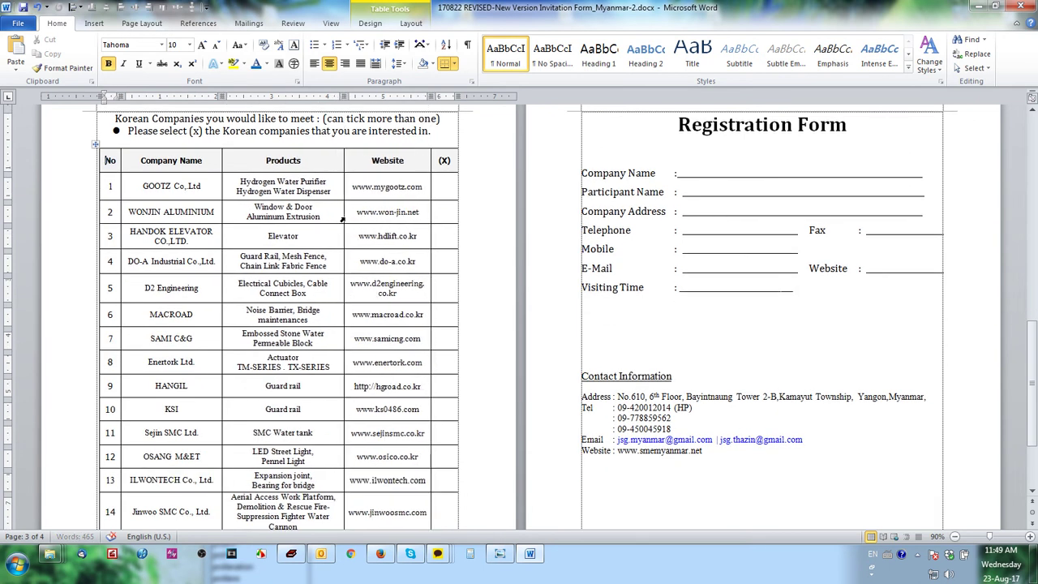
- Make row 14 taller, then undo that row height change
scroll(357, 240, down, 5)
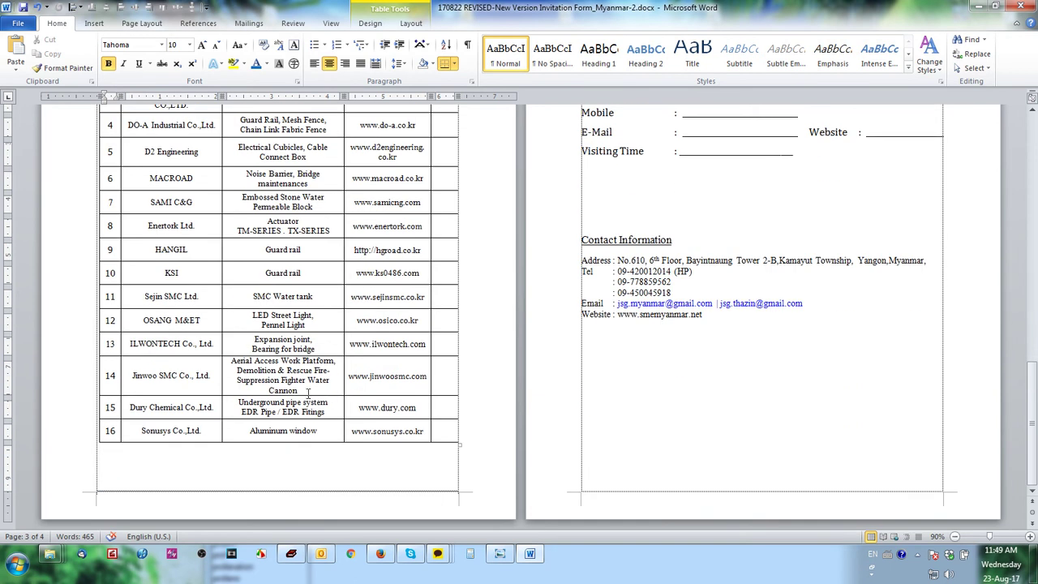
drag(307, 394, 308, 403)
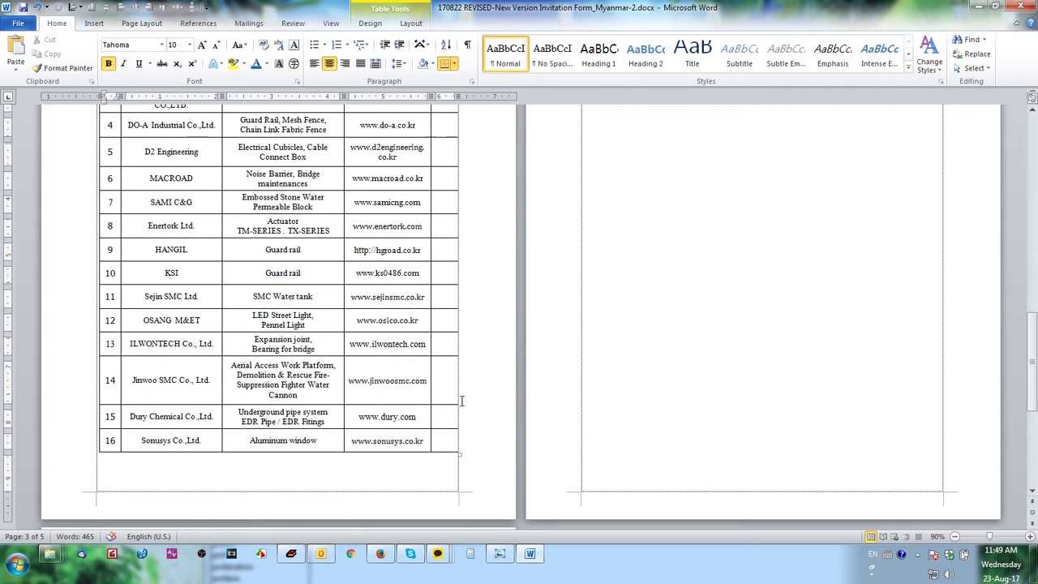
key(ctrl+z)
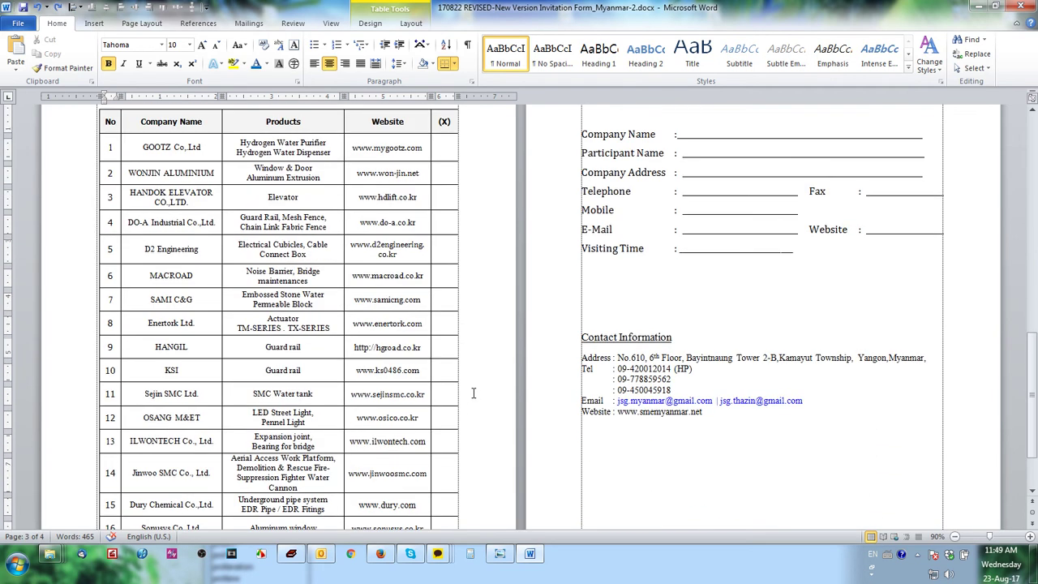
- Left-align the company names from GOOTZ down, keeping the rows aligned under the header
drag(203, 448, 163, 362)
scroll(175, 317, up, 5)
shift+click(141, 236)
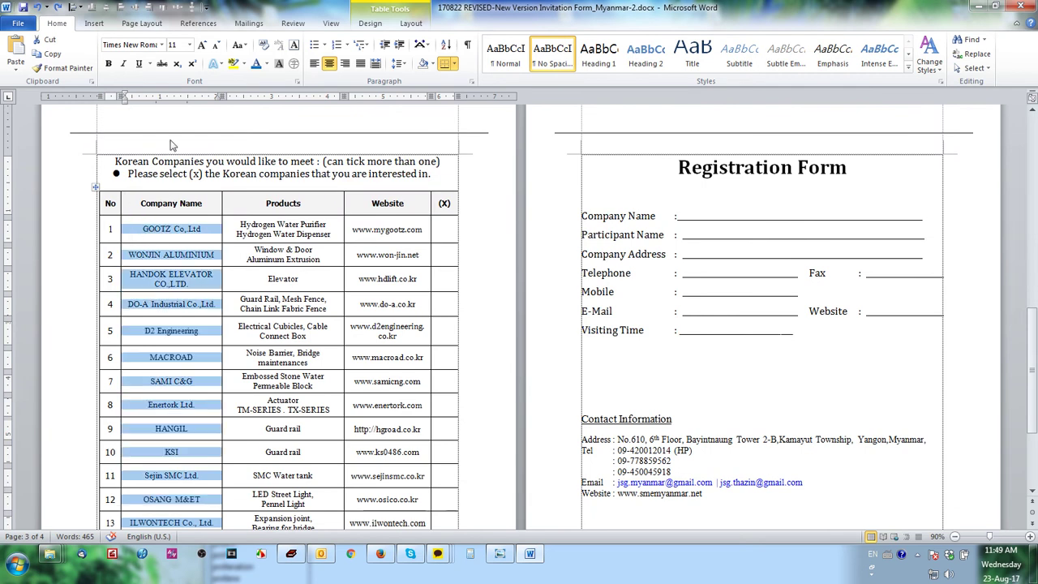
click(314, 64)
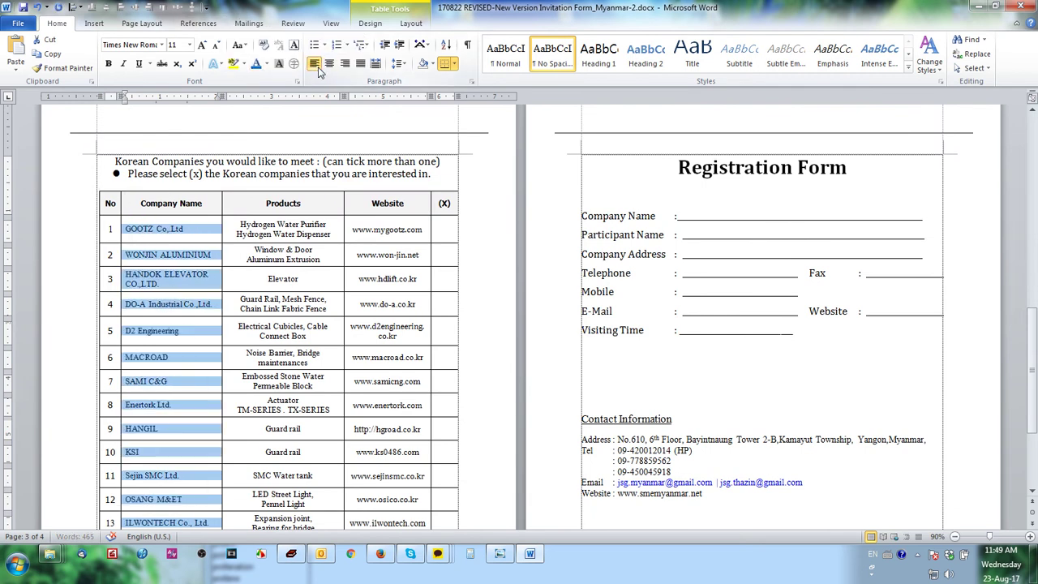
click(399, 45)
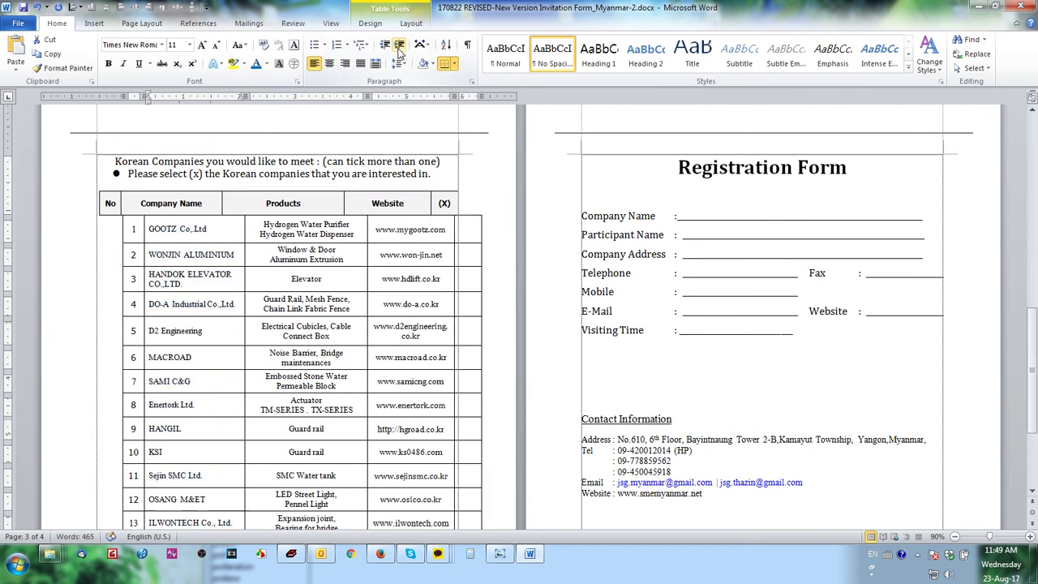
click(385, 45)
click(153, 378)
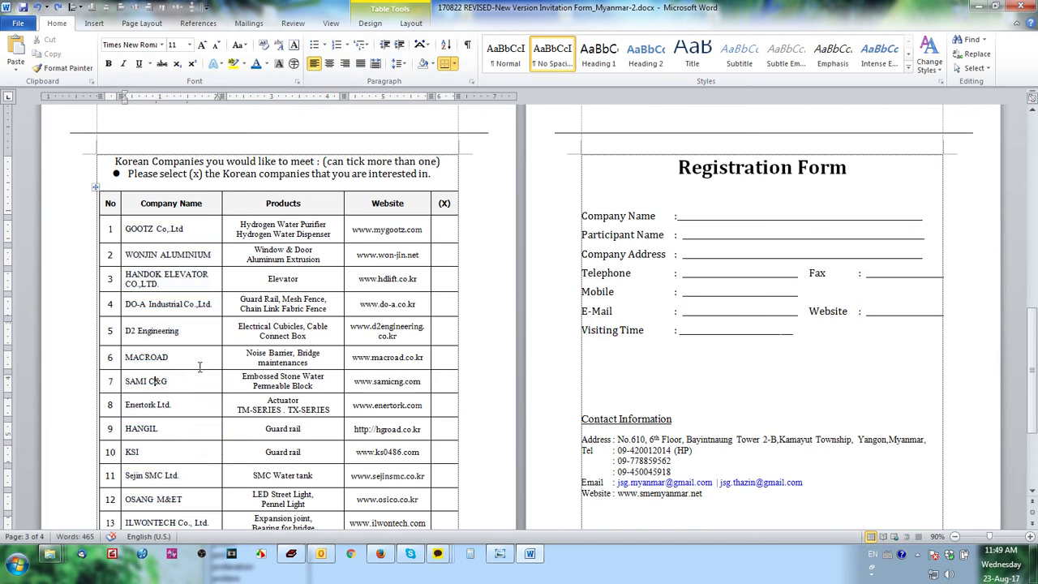
scroll(177, 280, down, 3)
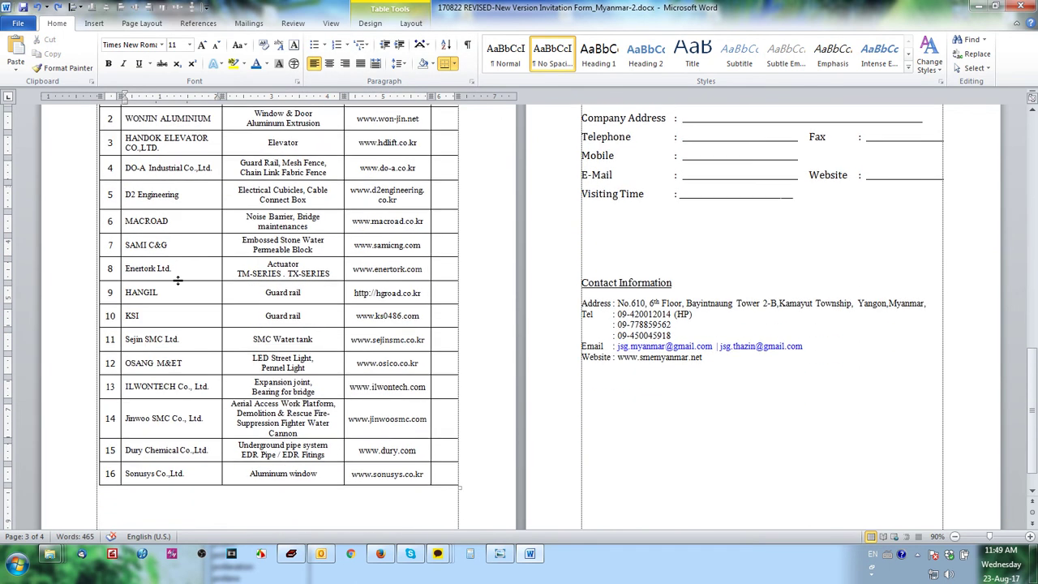
scroll(303, 366, up, 3)
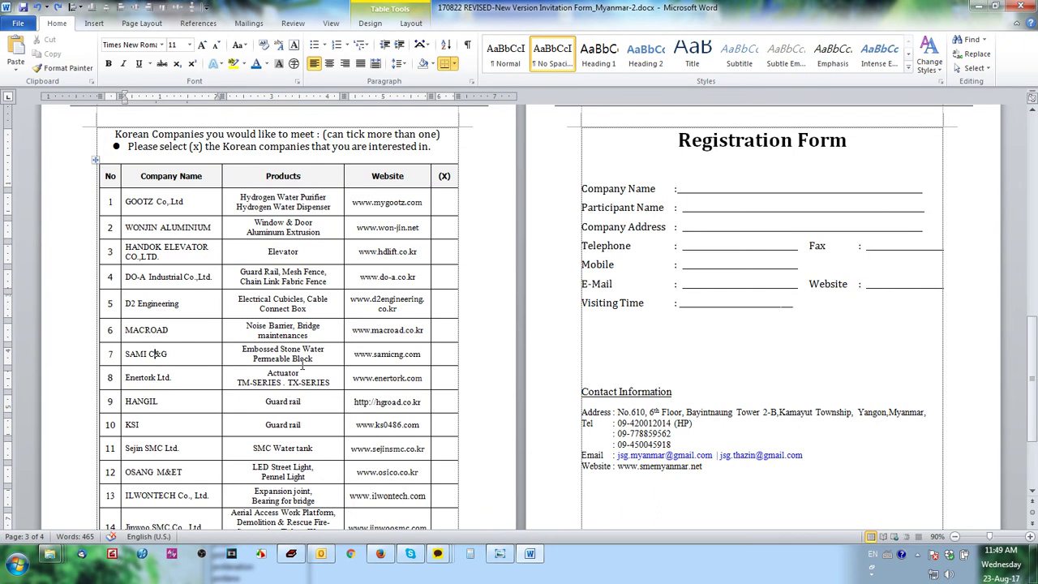
scroll(409, 332, up, 11)
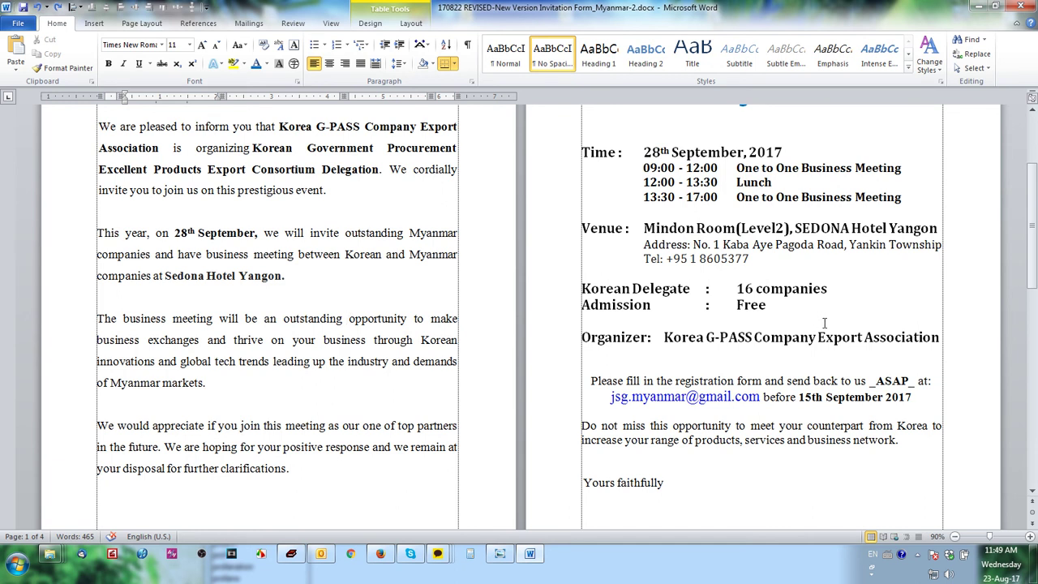
scroll(893, 351, up, 3)
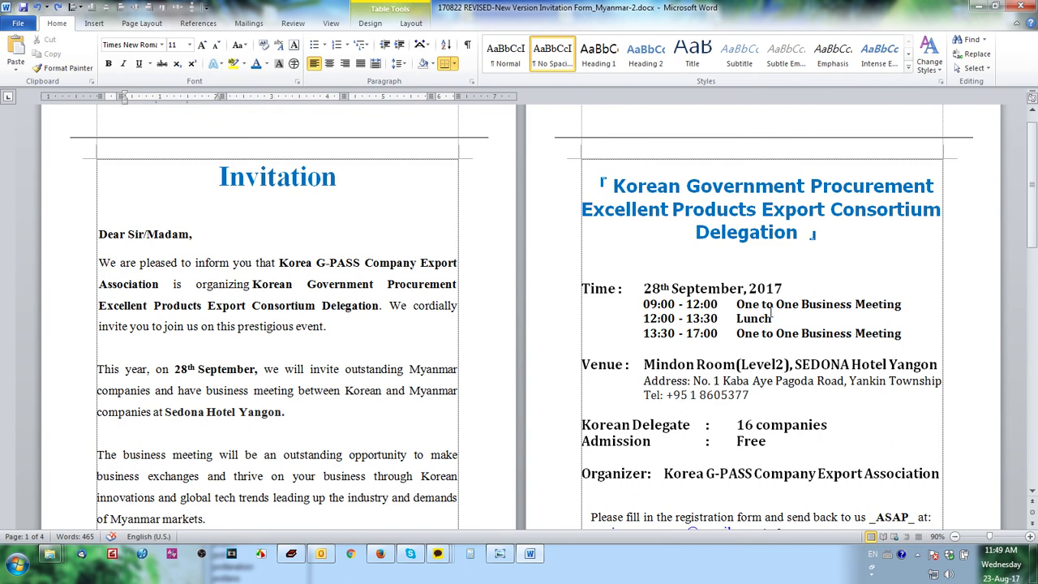
drag(754, 304, 901, 304)
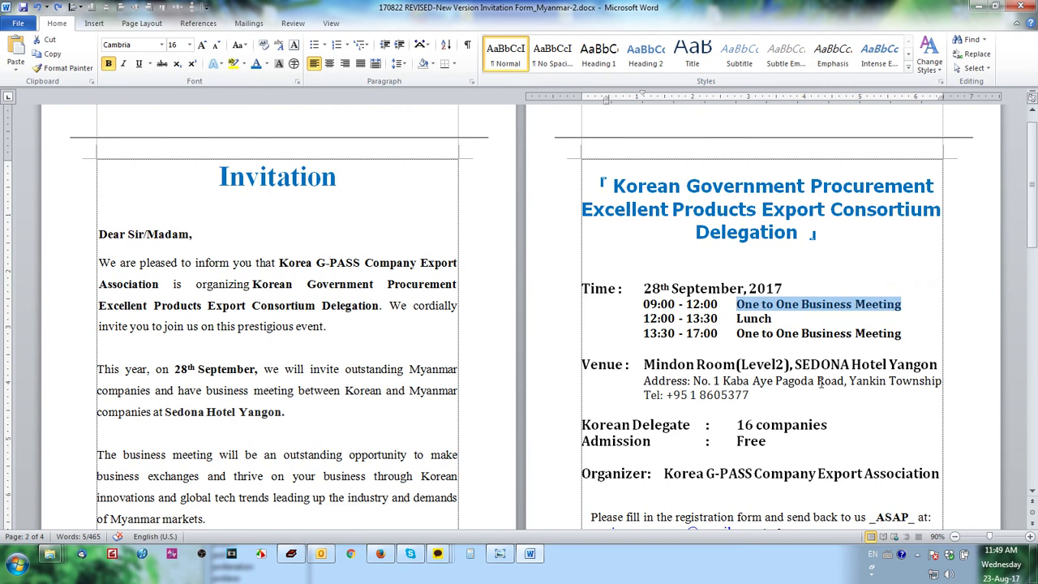
scroll(821, 381, down, 10)
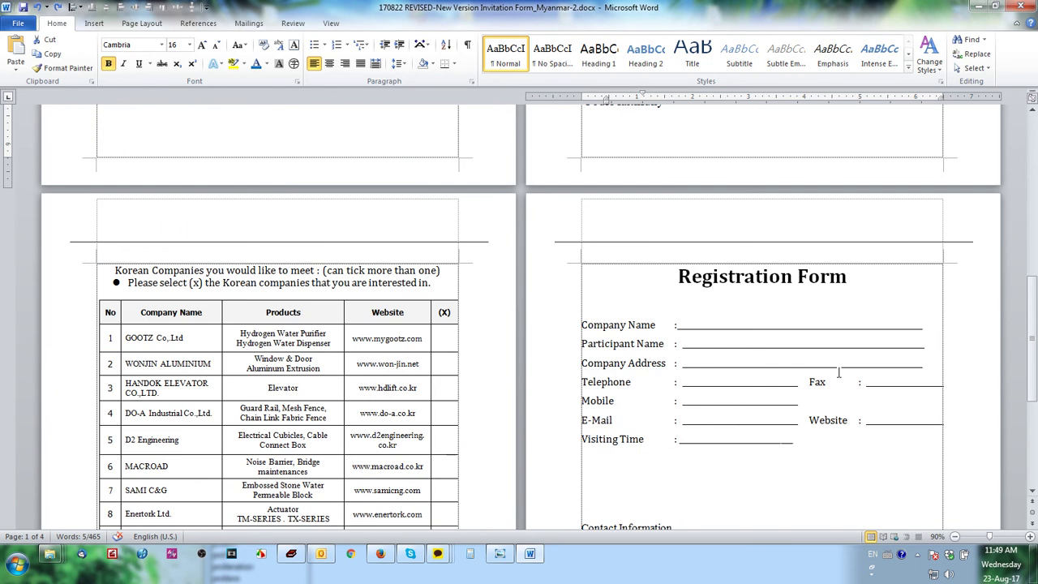
click(397, 344)
scroll(397, 349, down, 5)
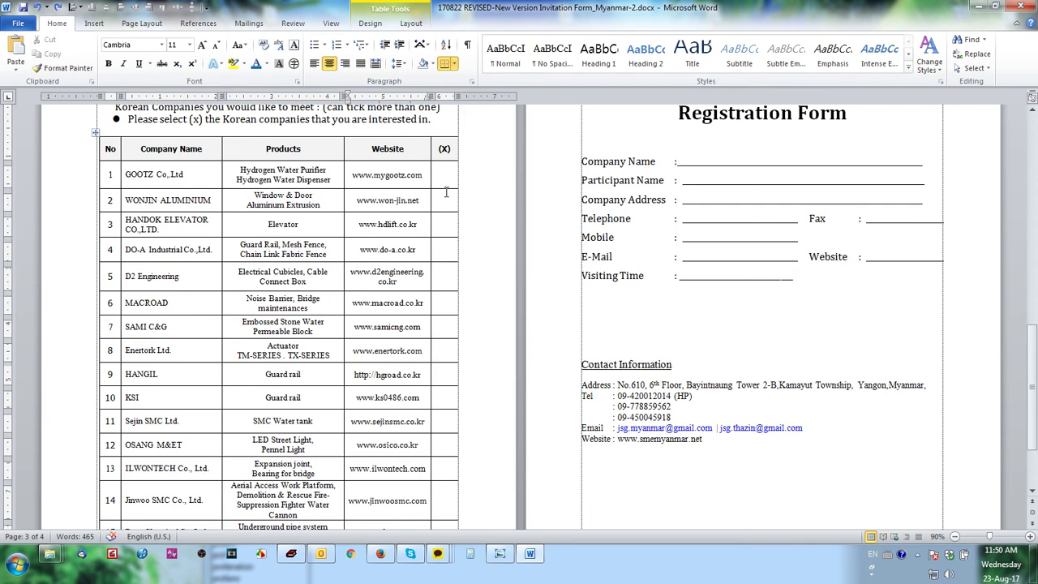
- Select the company names from GOOTZ to ILWONTECH
drag(149, 174, 219, 474)
scroll(366, 471, down, 3)
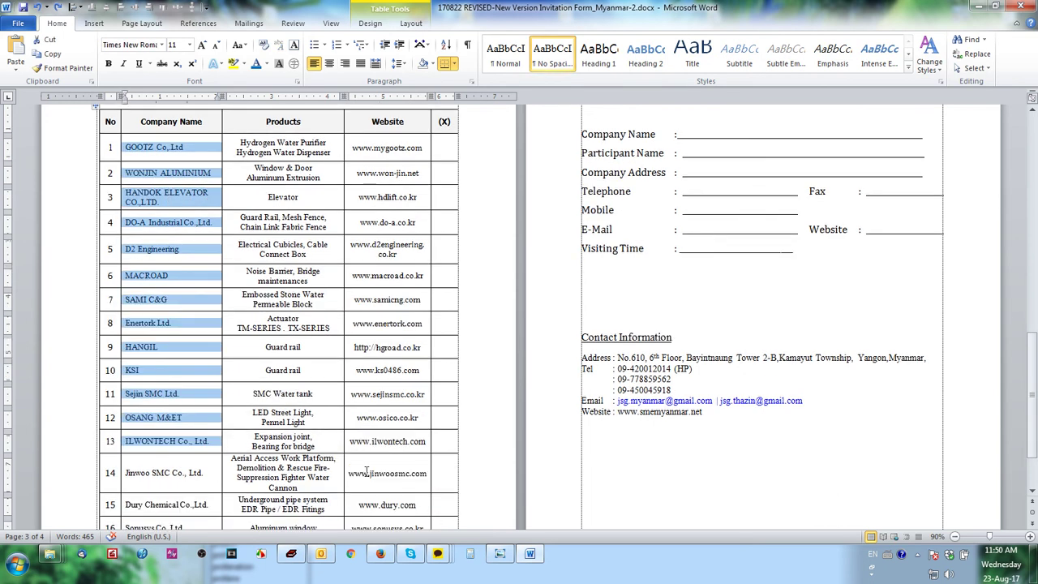
scroll(400, 339, up, 2)
drag(377, 343, 355, 344)
key(Delete)
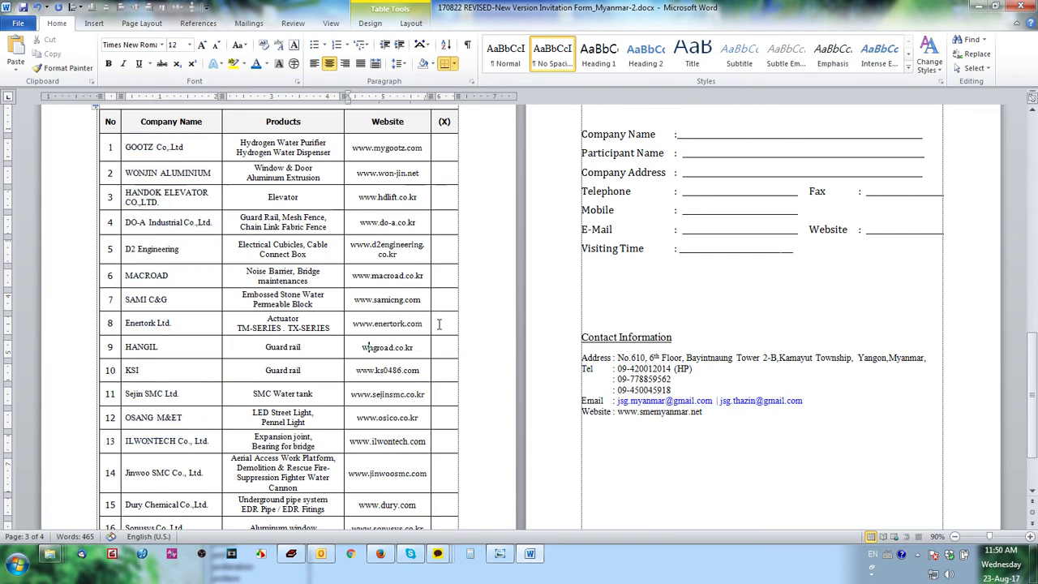
text(www.)
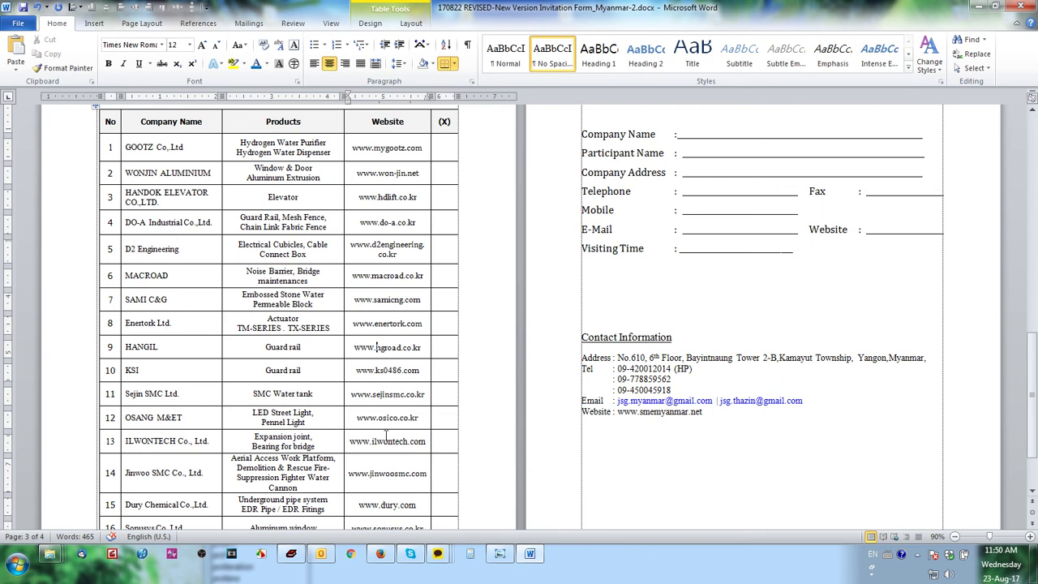
scroll(385, 438, down, 1)
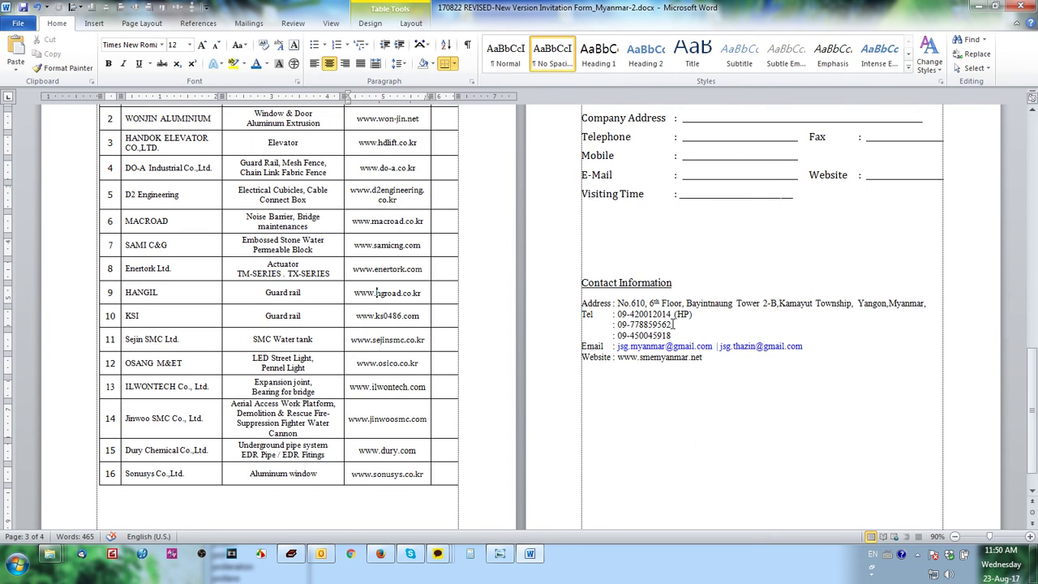
scroll(613, 254, up, 8)
scroll(613, 254, up, 8)
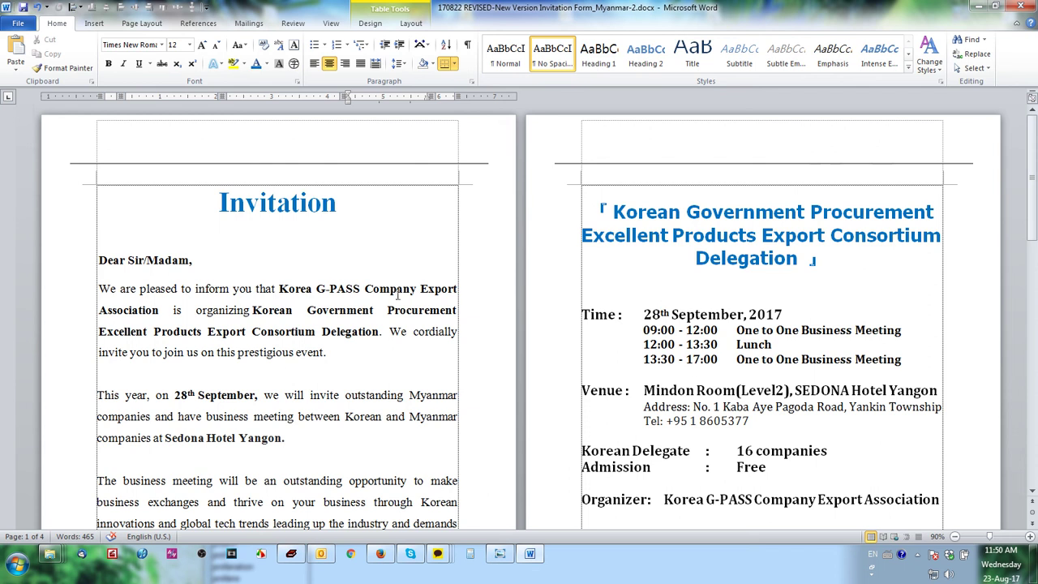
- Insert a space between 'organizing' and 'Korean' in the opening sentence
click(256, 309)
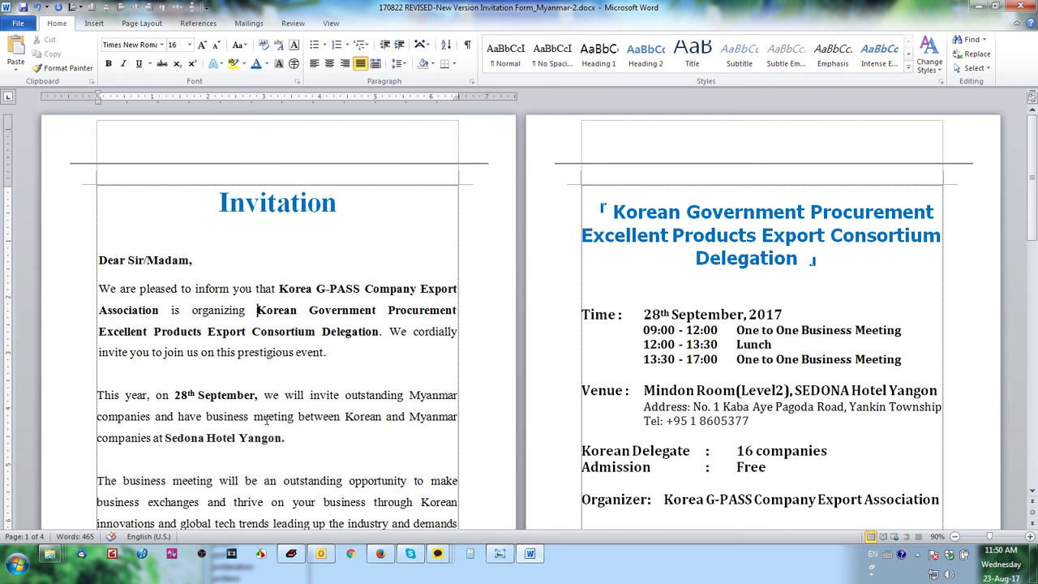
- Review the document from the first paragraph down to the company table and Registration Form
click(343, 366)
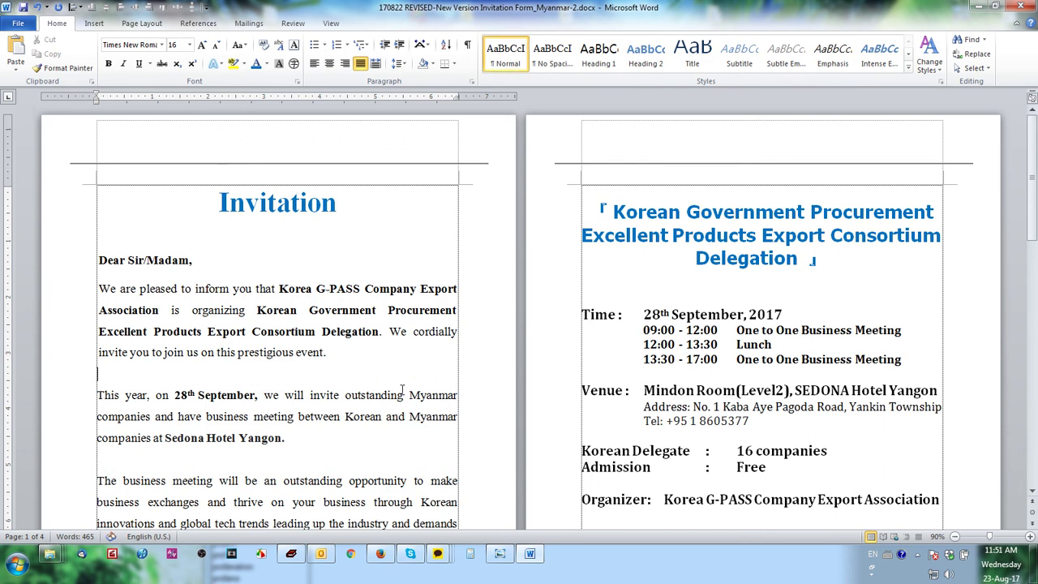
scroll(404, 397, down, 3)
scroll(404, 398, down, 5)
scroll(414, 407, up, 3)
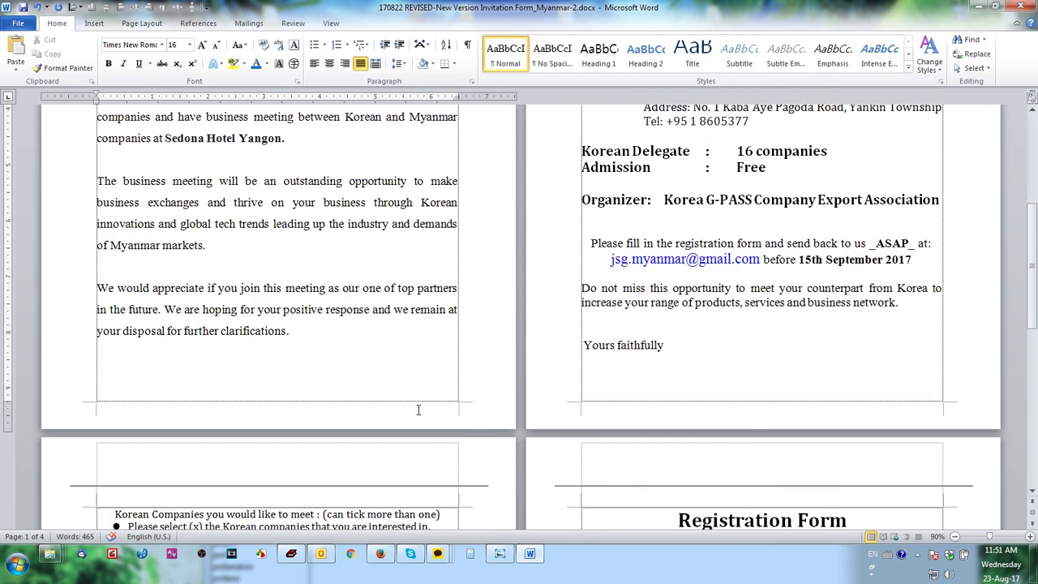
scroll(587, 396, down, 5)
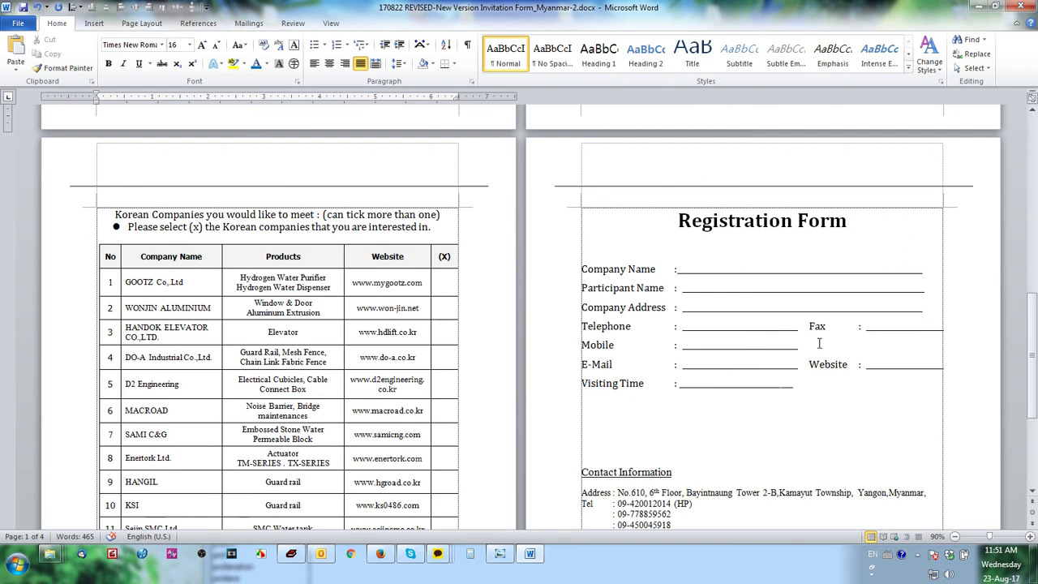
drag(1028, 426, 1028, 462)
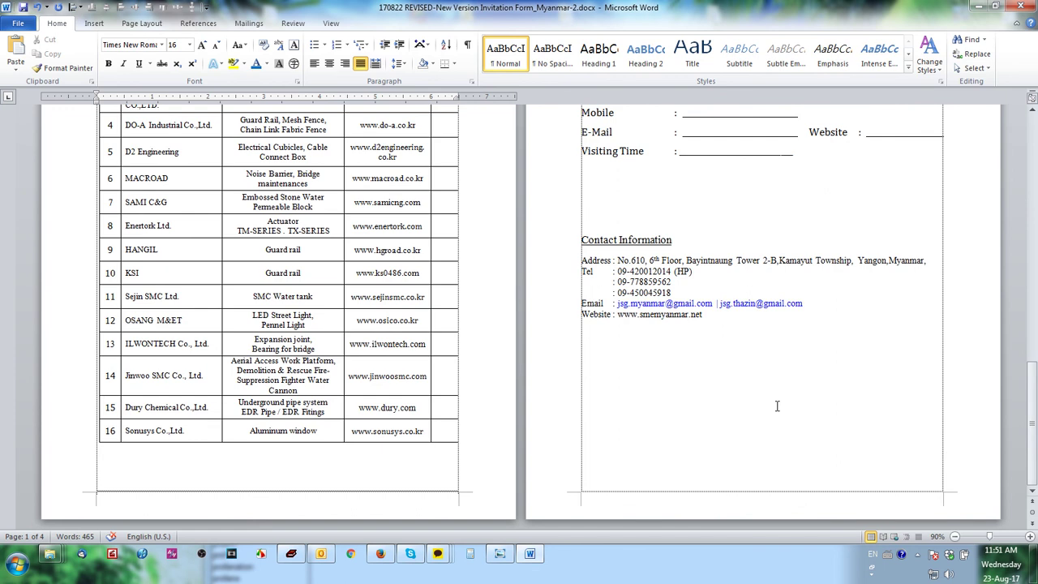
scroll(777, 409, up, 8)
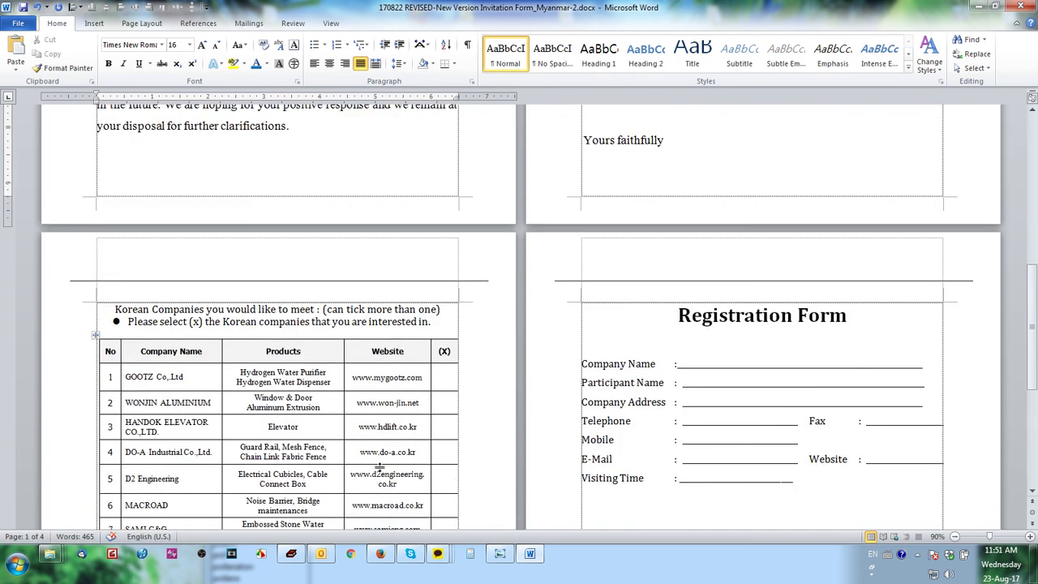
scroll(375, 470, down, 4)
scroll(376, 469, down, 4)
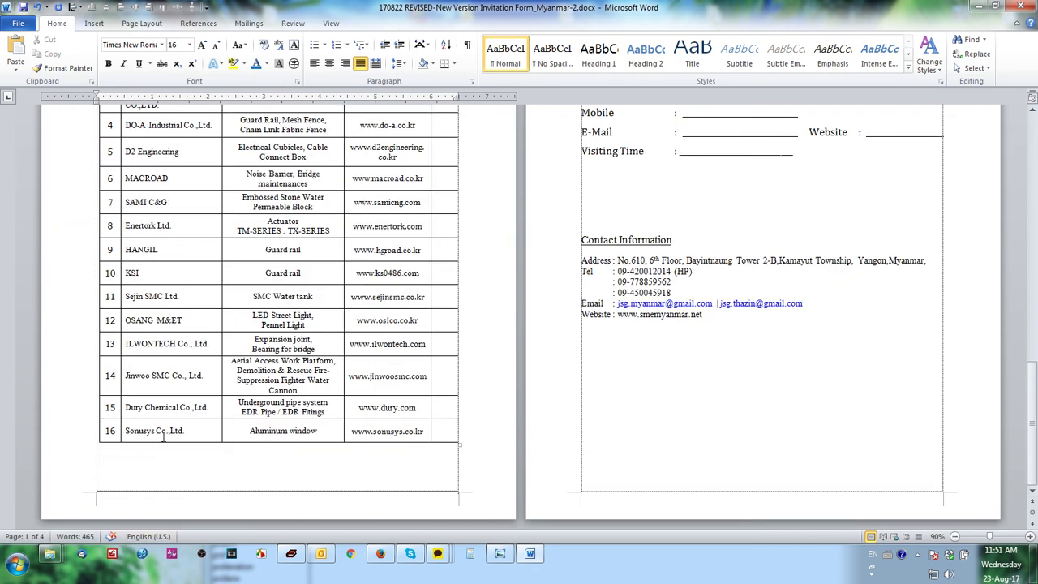